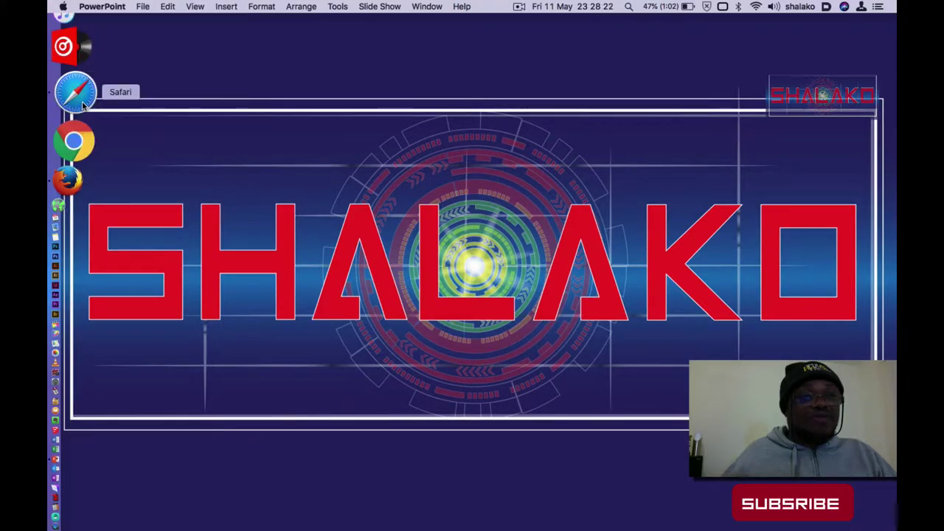
- Bring Safari to the front and select the apple.com address for replacement
left_click(82, 101)
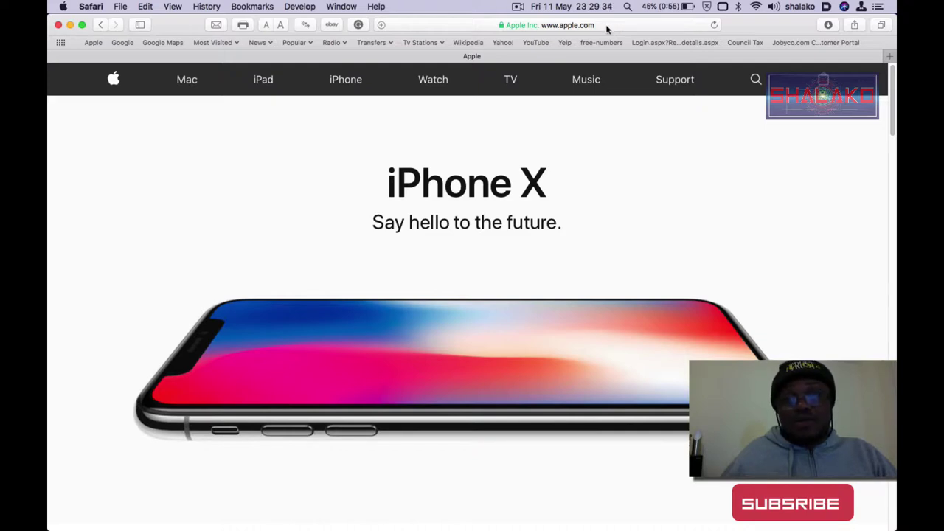
left_click(607, 28)
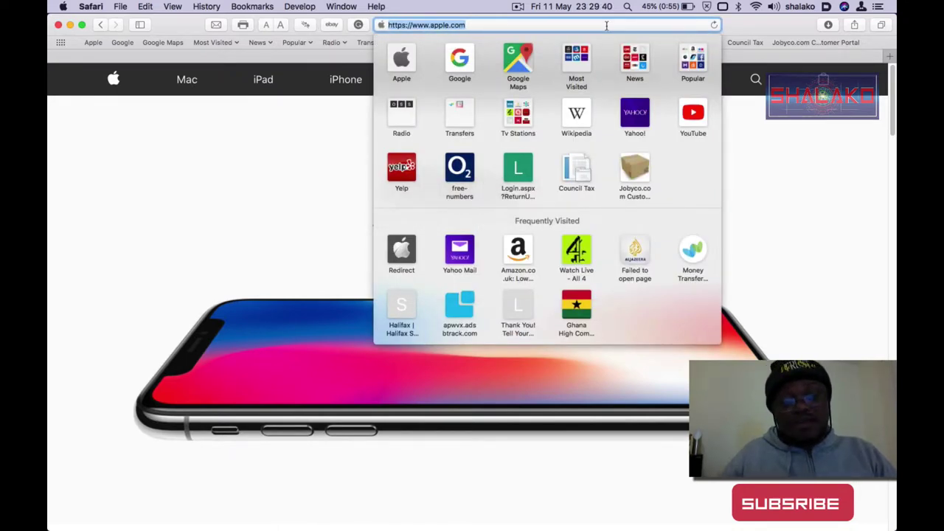
type("www")
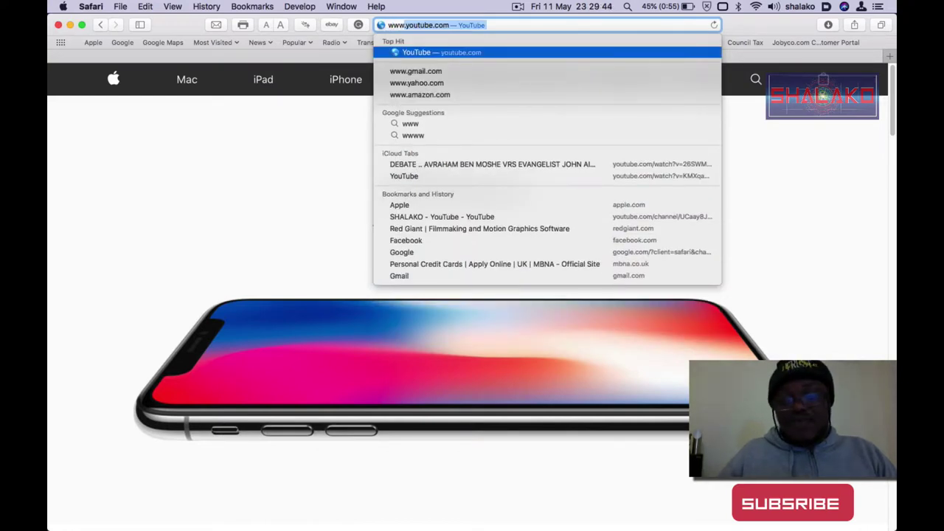
type(".")
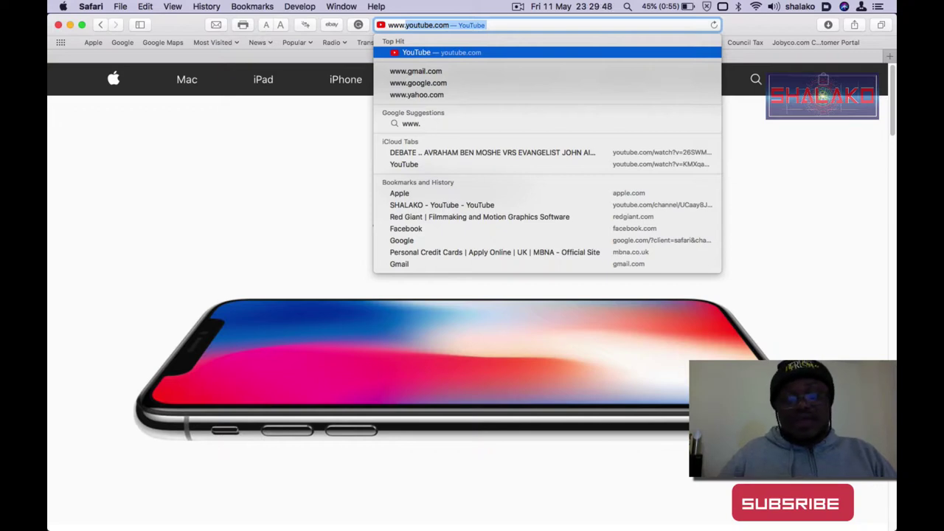
type("gm")
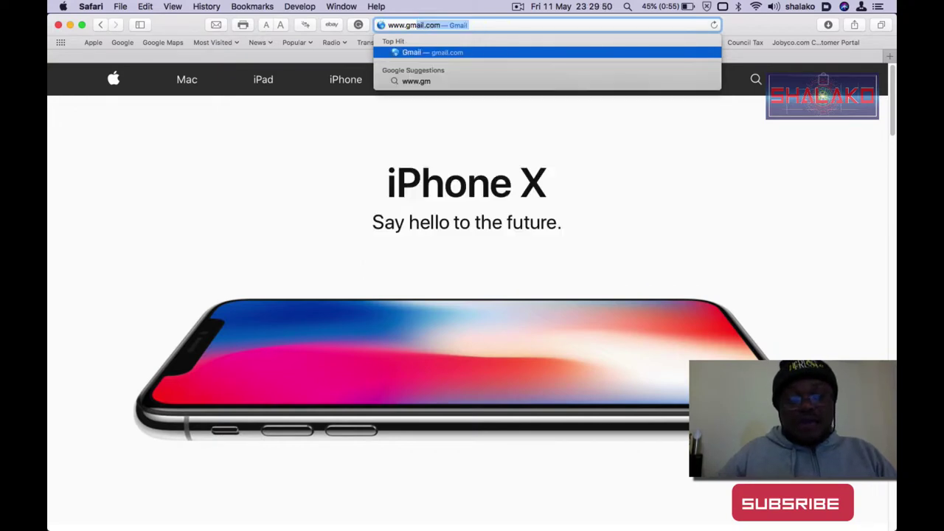
type("ail")
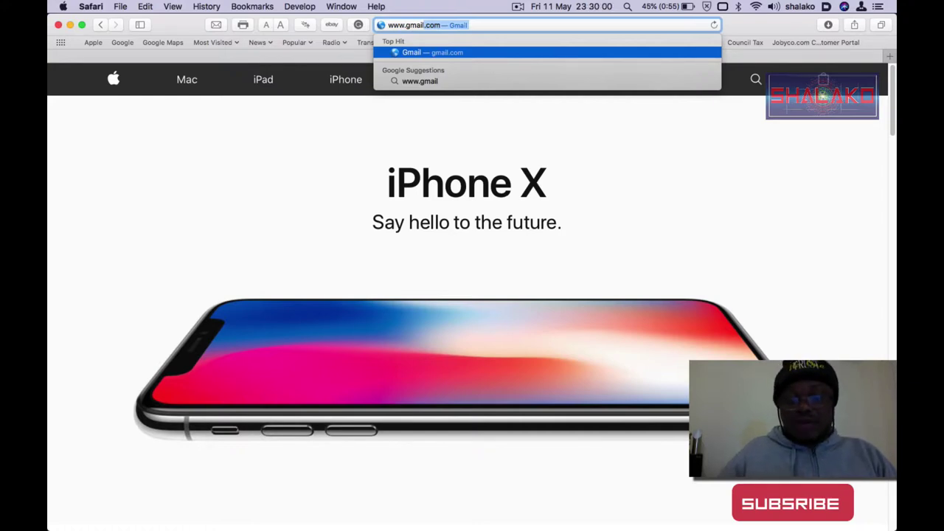
type("c")
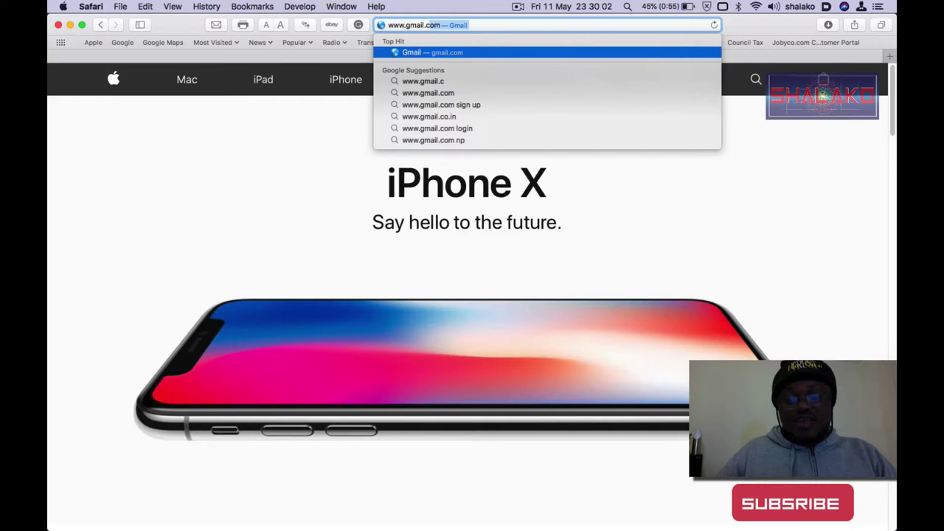
type("om")
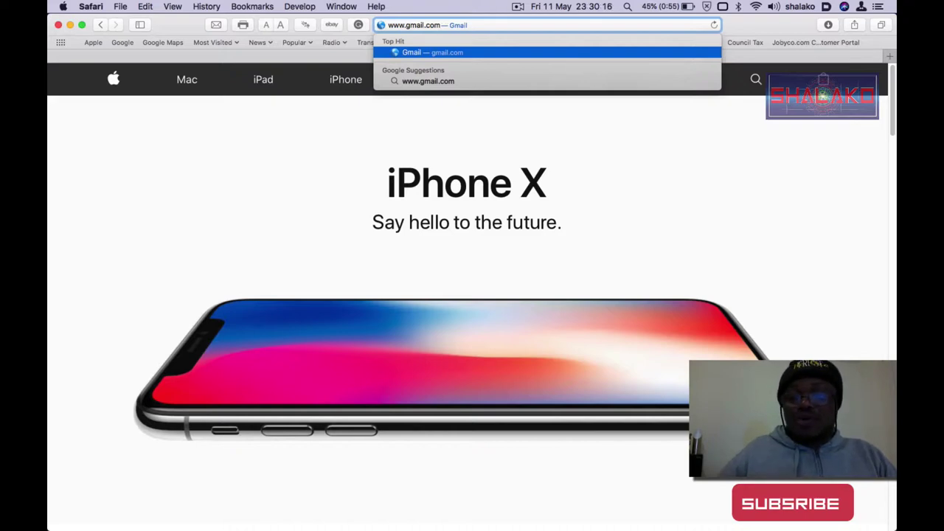
key("Return")
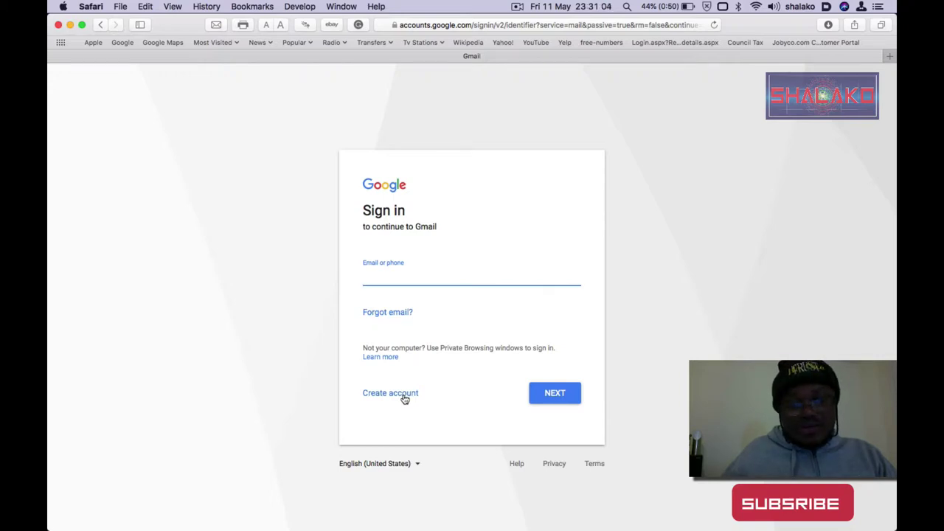
- Choose 'Create account' on the Google sign-in page
left_click(404, 396)
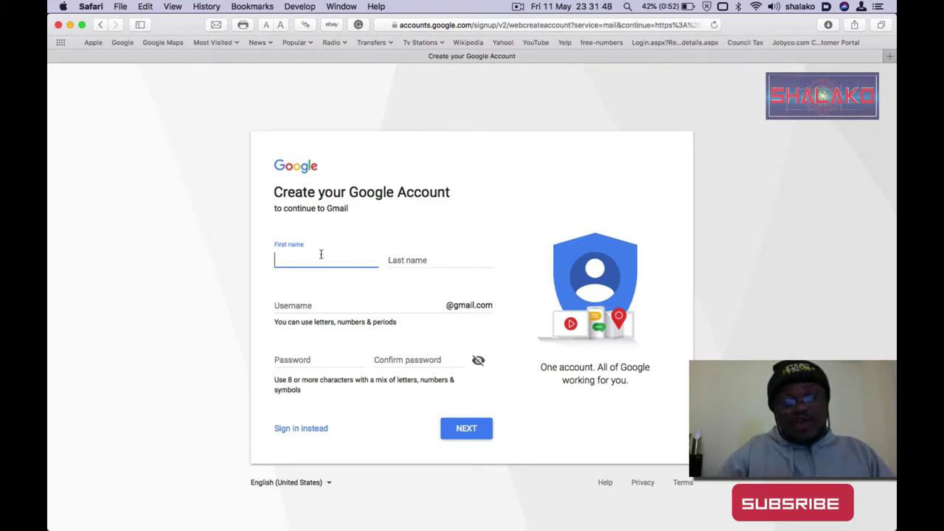
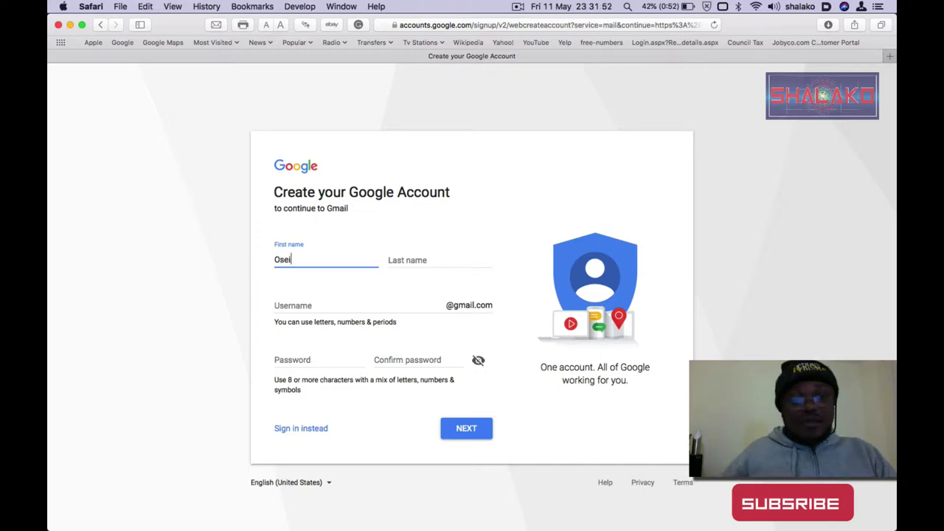
left_click(283, 266)
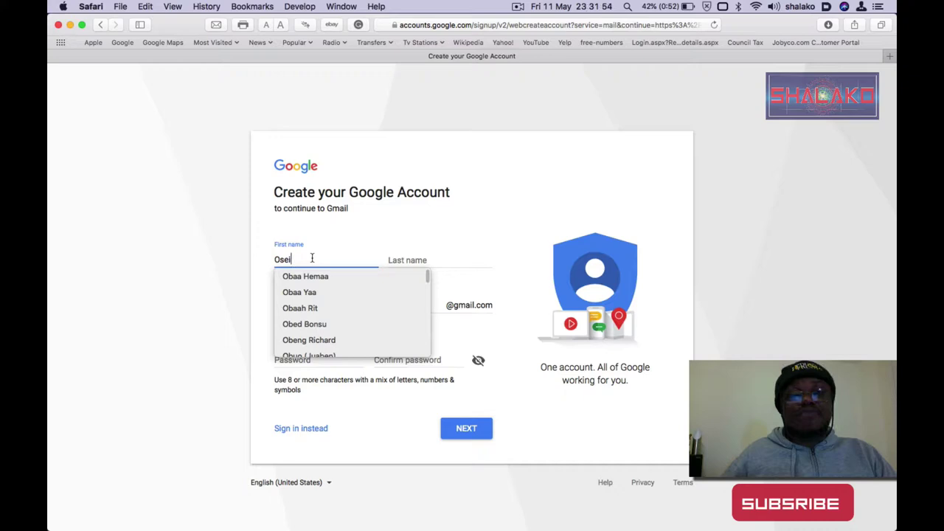
left_click(419, 259)
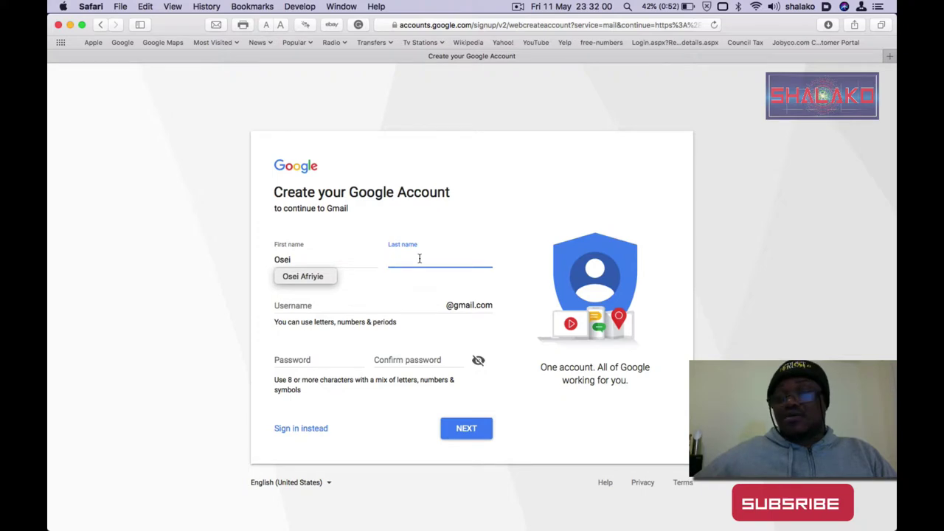
key("Escape")
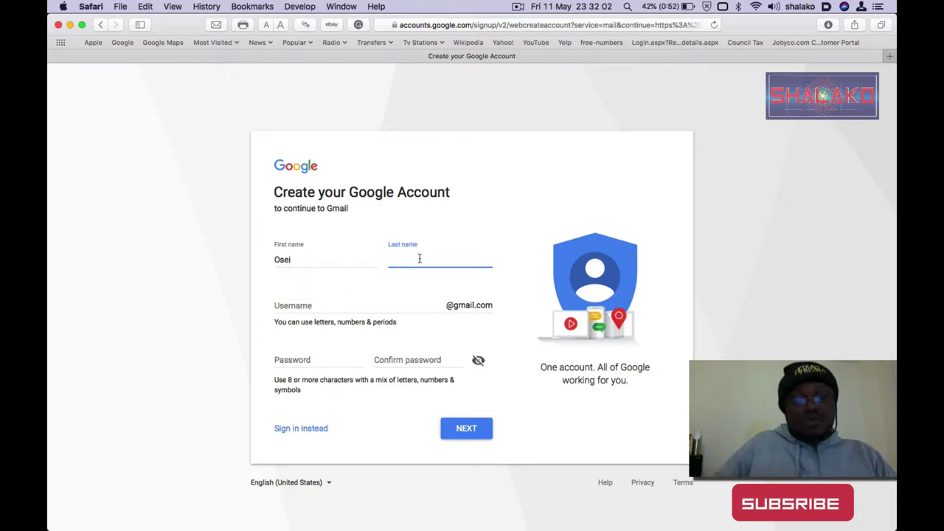
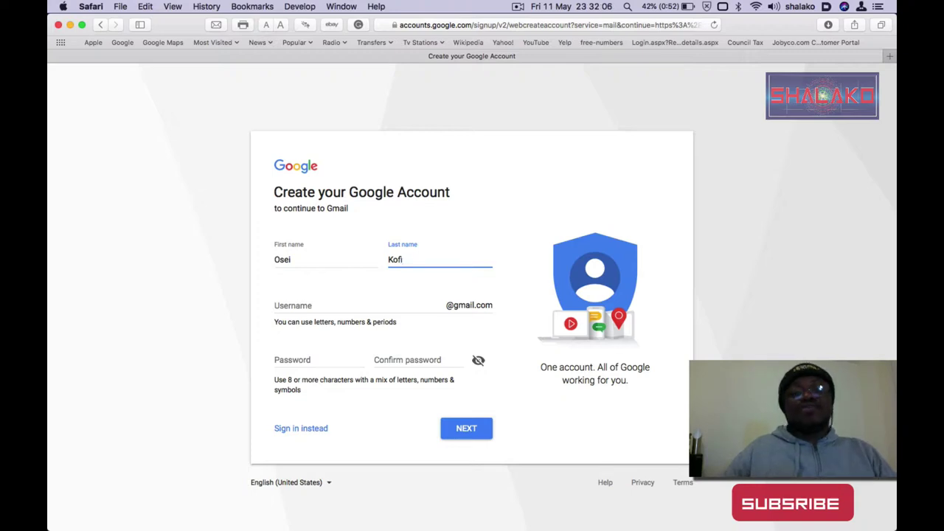
key("Down")
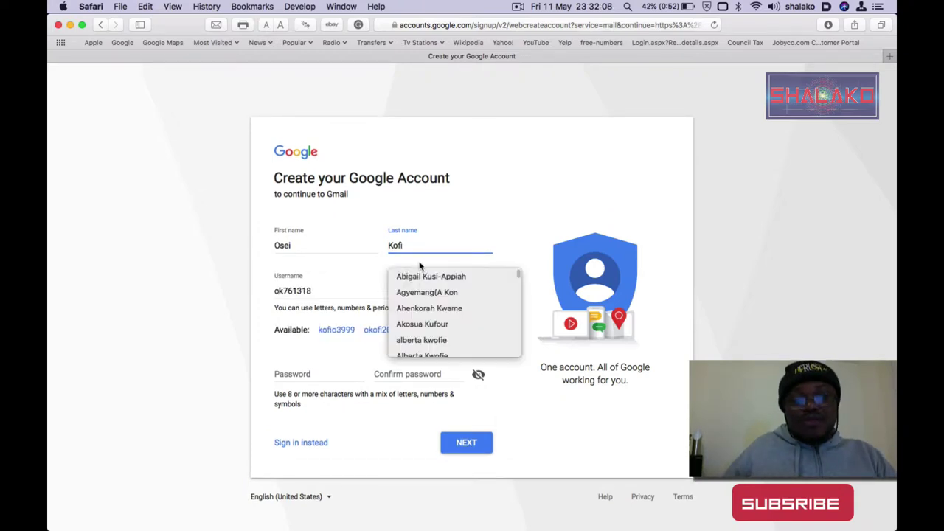
left_click(337, 293)
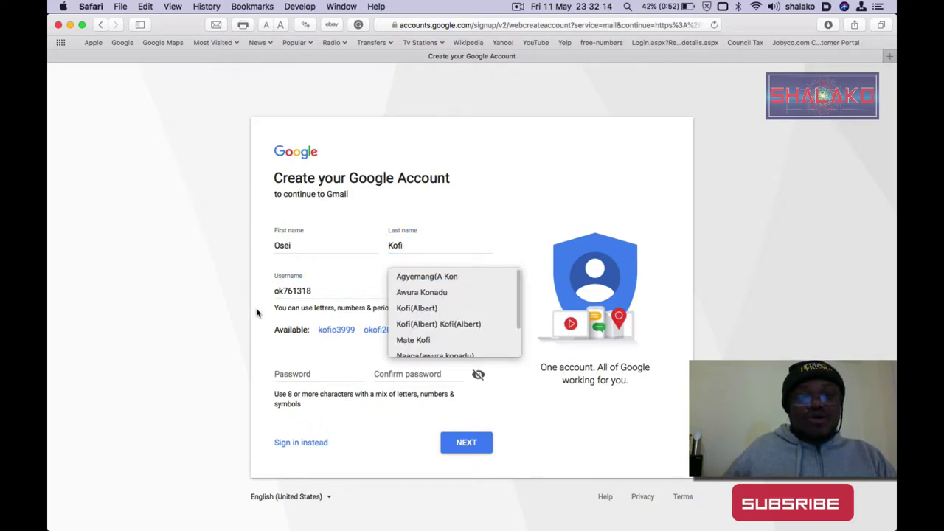
- Close the autofill list and pick an available suggested username
left_click(552, 213)
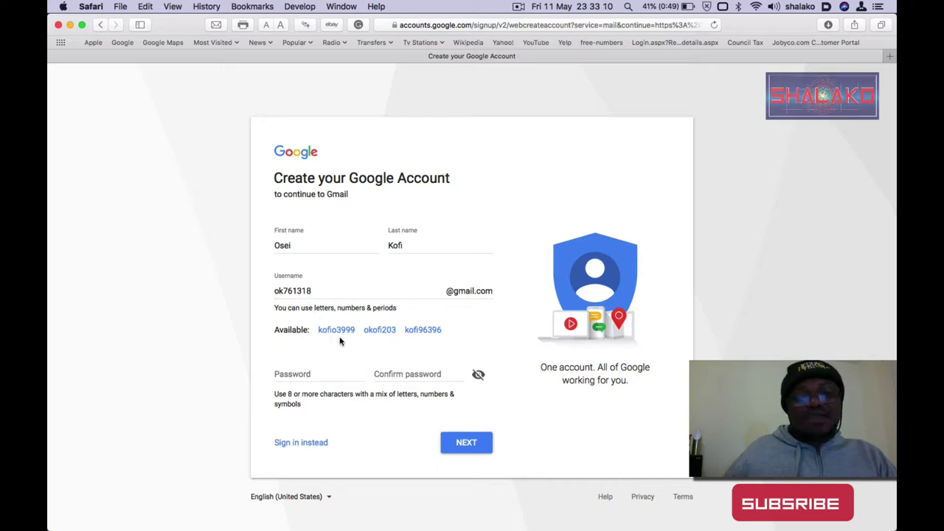
left_click(381, 333)
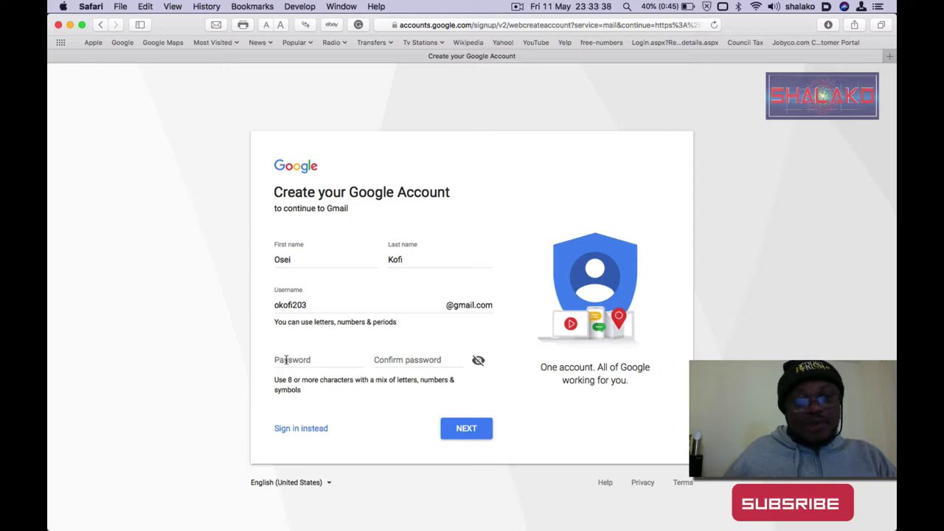
left_click(287, 360)
left_click(259, 360)
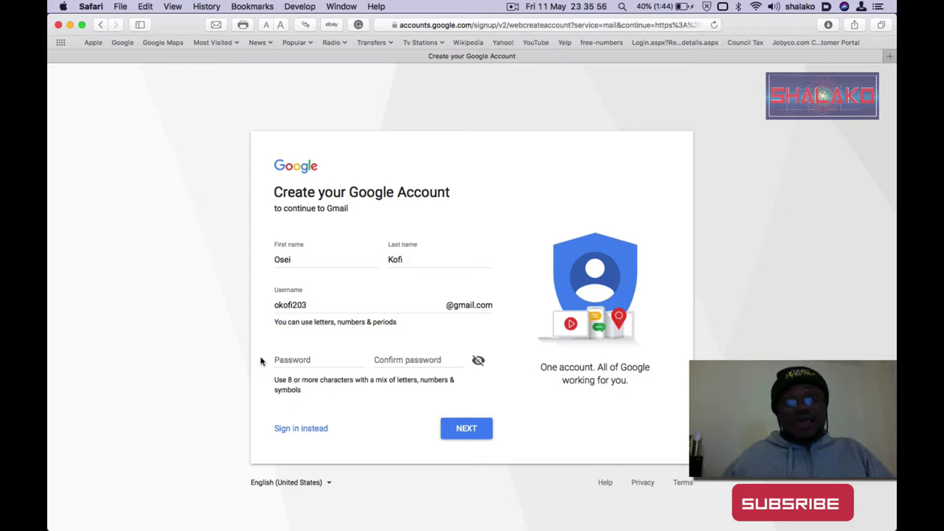
left_click(309, 356)
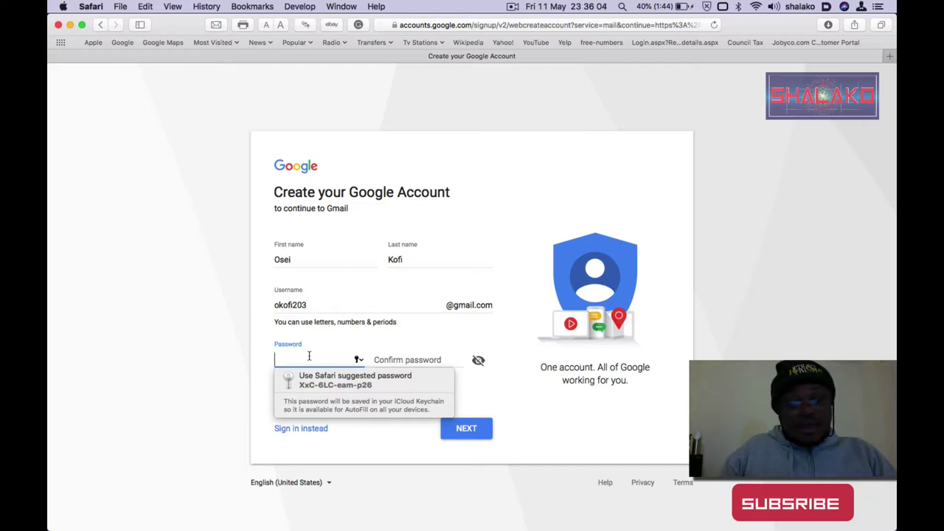
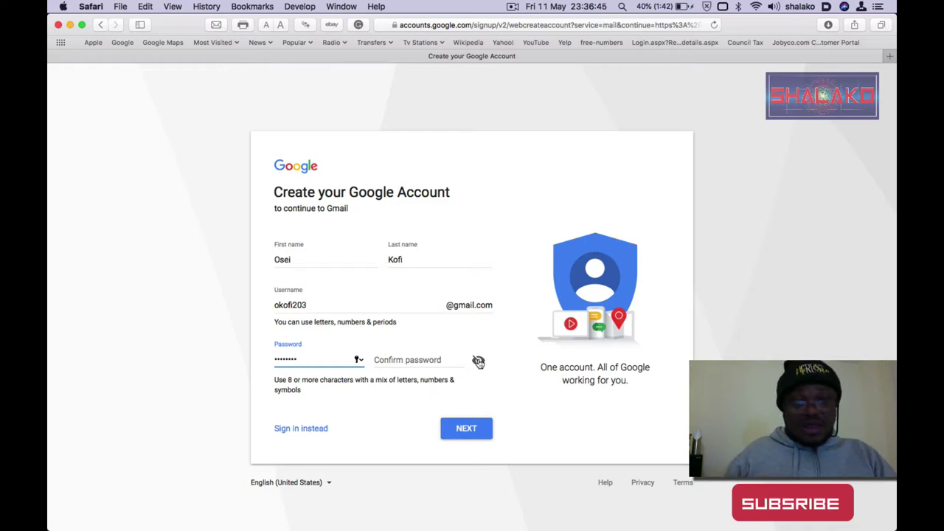
left_click(478, 362)
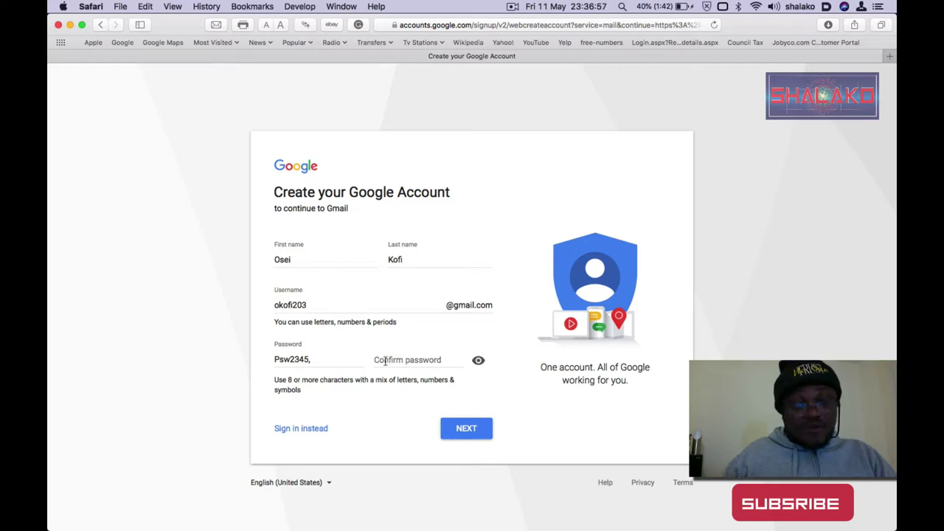
left_click(385, 361)
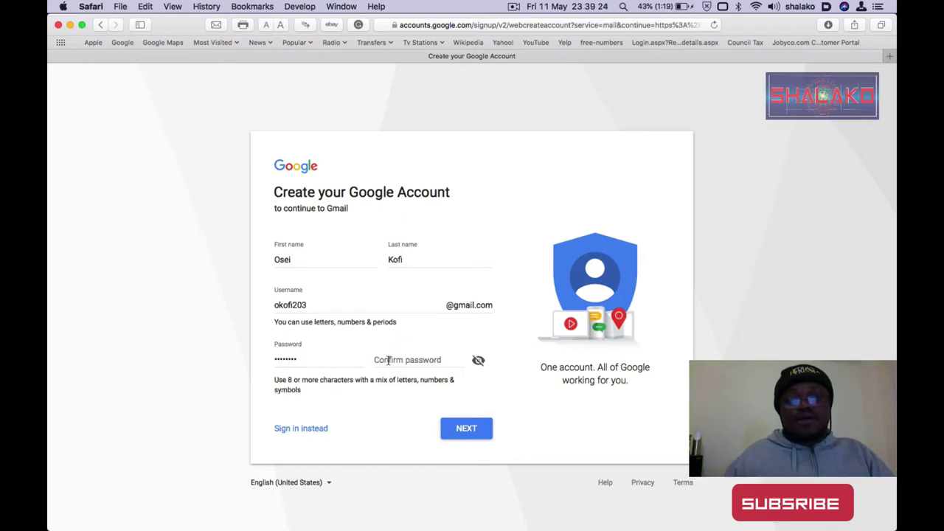
left_click(388, 360)
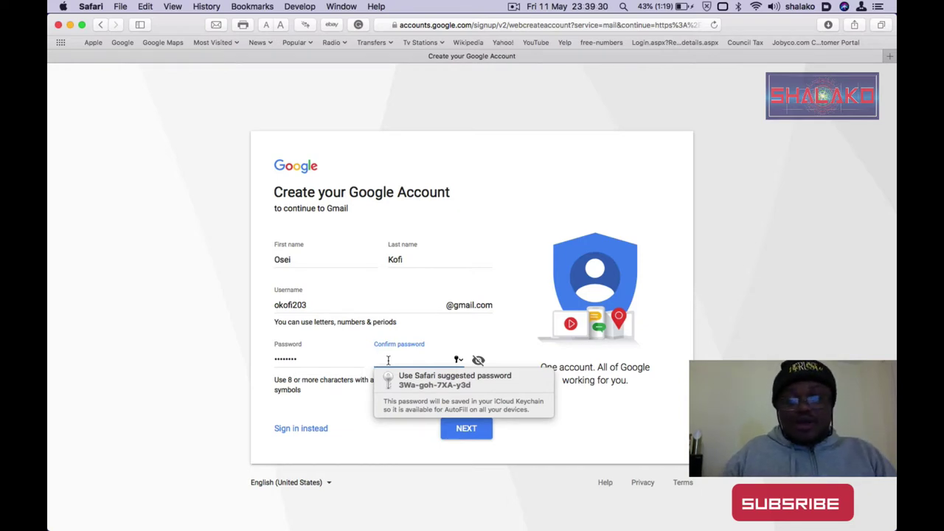
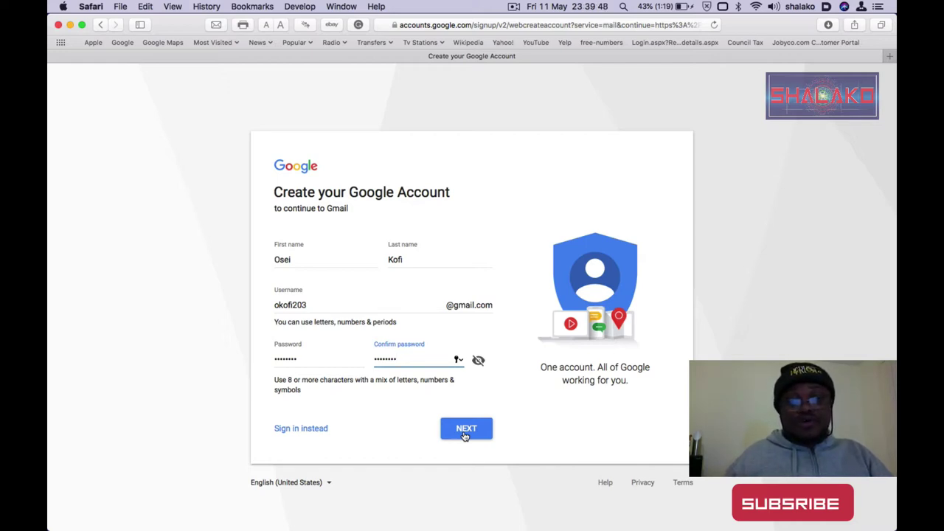
- Submit the name, username and password with Next
left_click(464, 436)
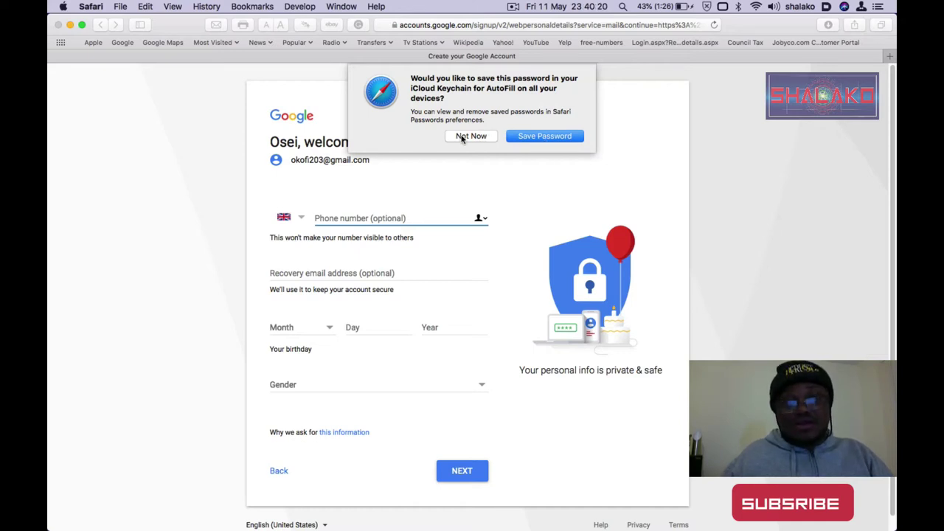
- Decline Safari's offer to save the password to the keychain
left_click(462, 138)
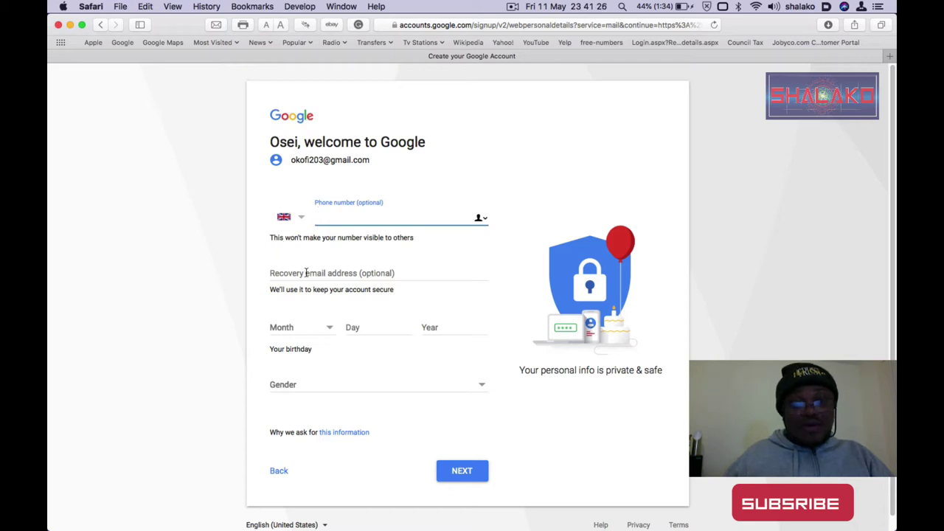
left_click(307, 273)
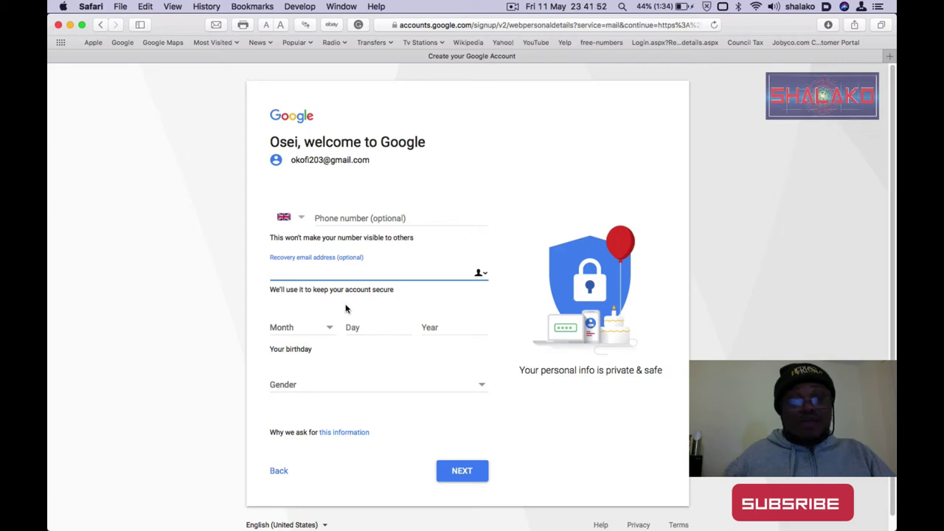
left_click(258, 351)
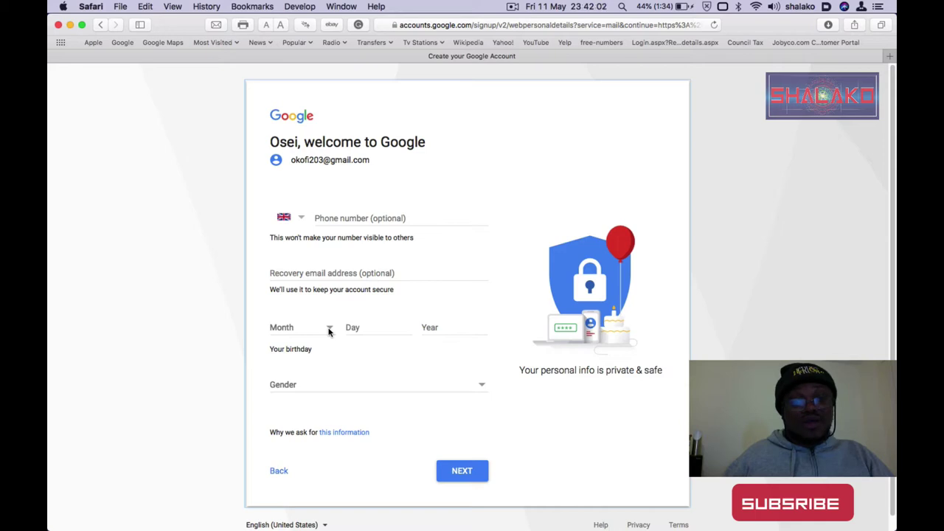
left_click(329, 330)
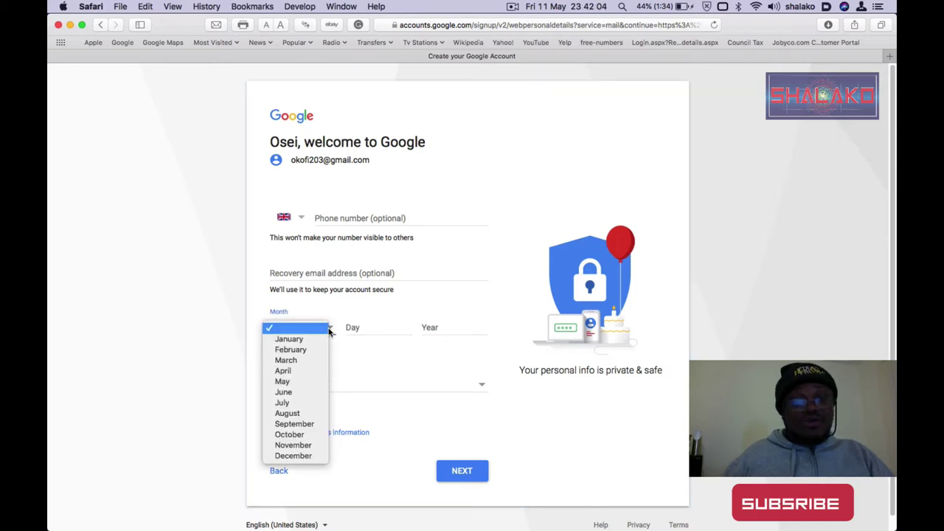
left_click(317, 350)
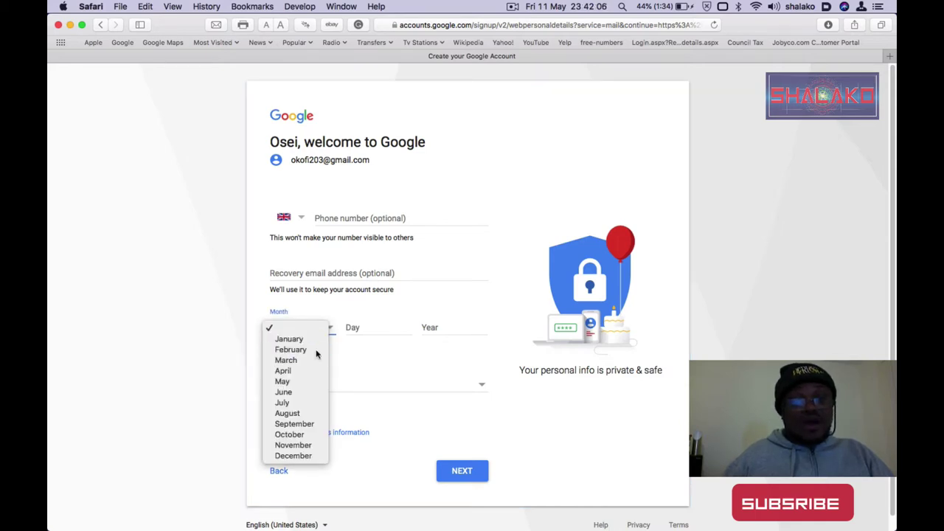
left_click(374, 325)
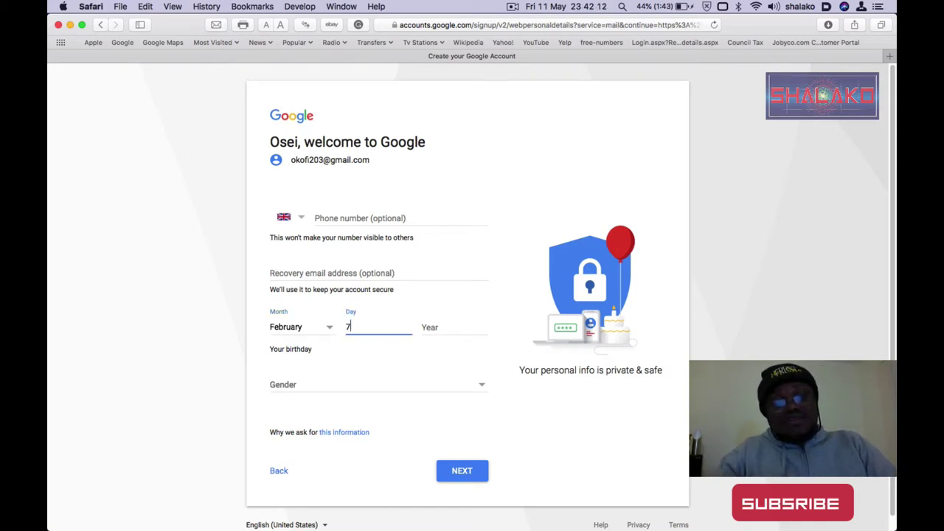
type("17")
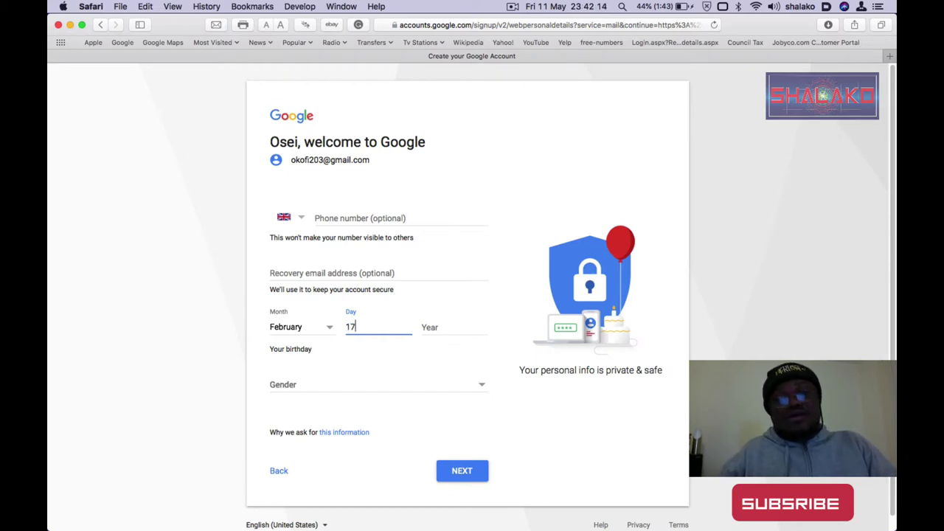
left_click(440, 327)
type("1")
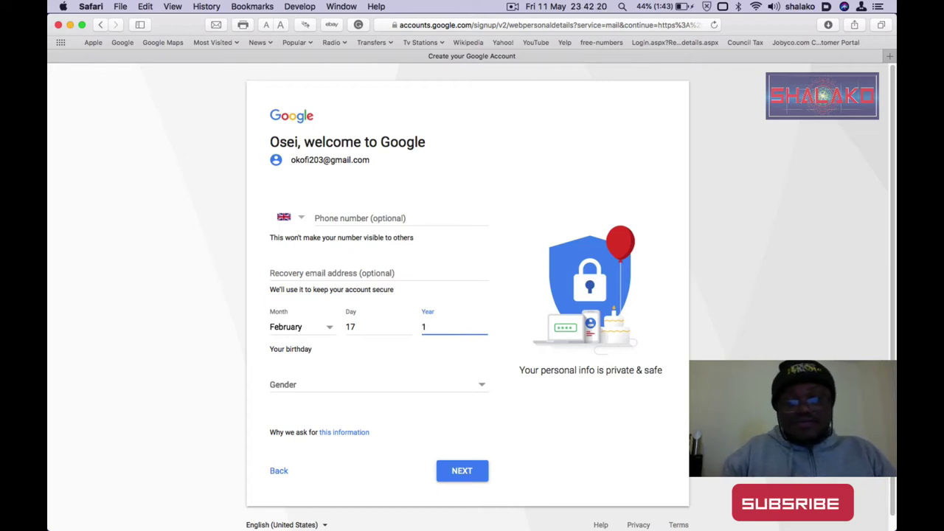
type("9")
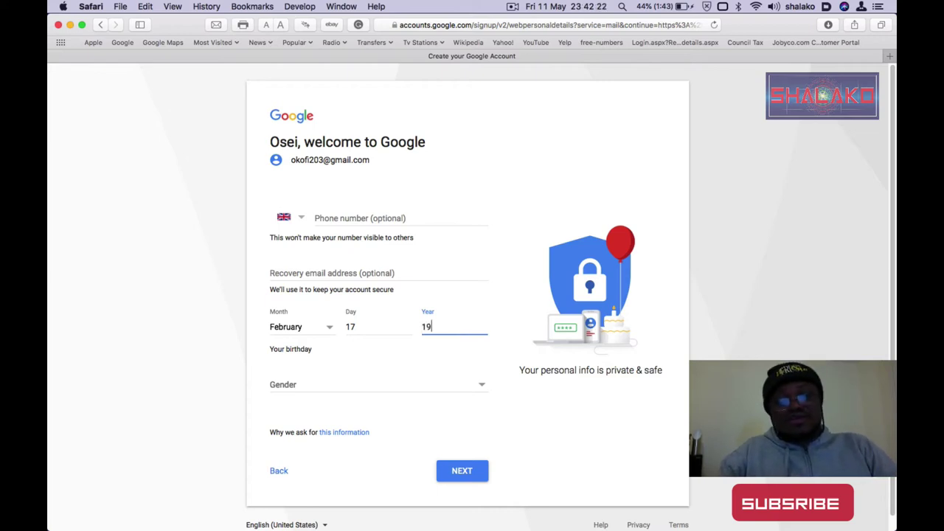
type("79")
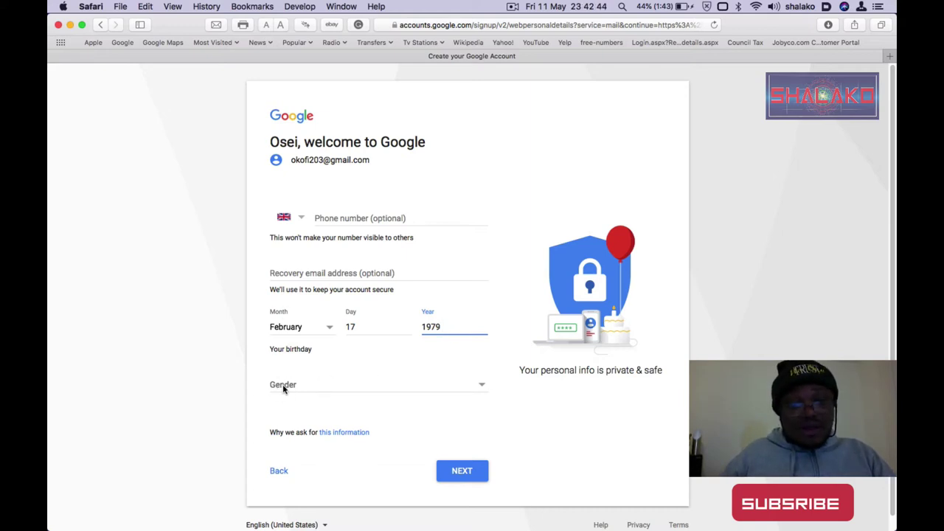
- Choose Male from the Gender dropdown
left_click(483, 389)
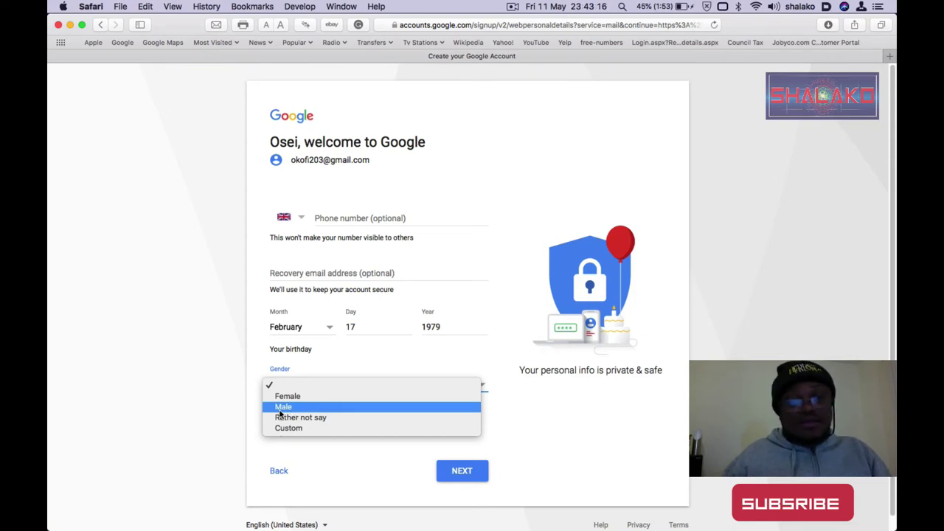
left_click(280, 408)
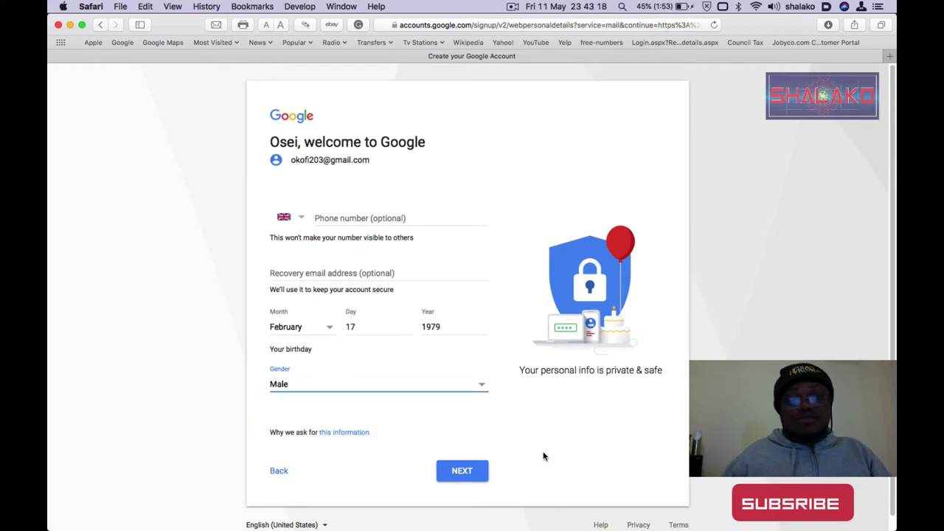
- Submit the birthday and gender details and begin scrolling the Privacy and Terms page
left_click(463, 476)
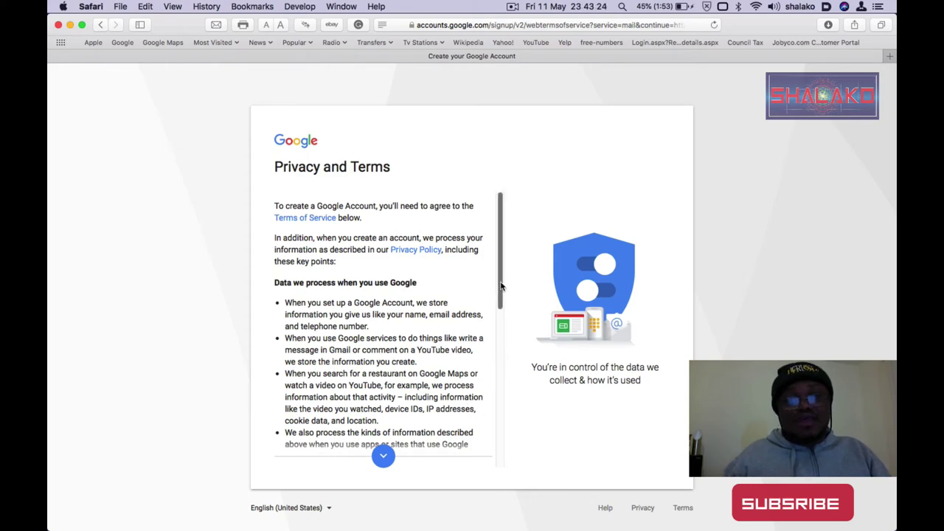
mouse_move(500, 286)
left_mouse_down()
mouse_move(500, 325)
mouse_move(499, 264)
mouse_move(506, 468)
mouse_move(491, 265)
left_mouse_up()
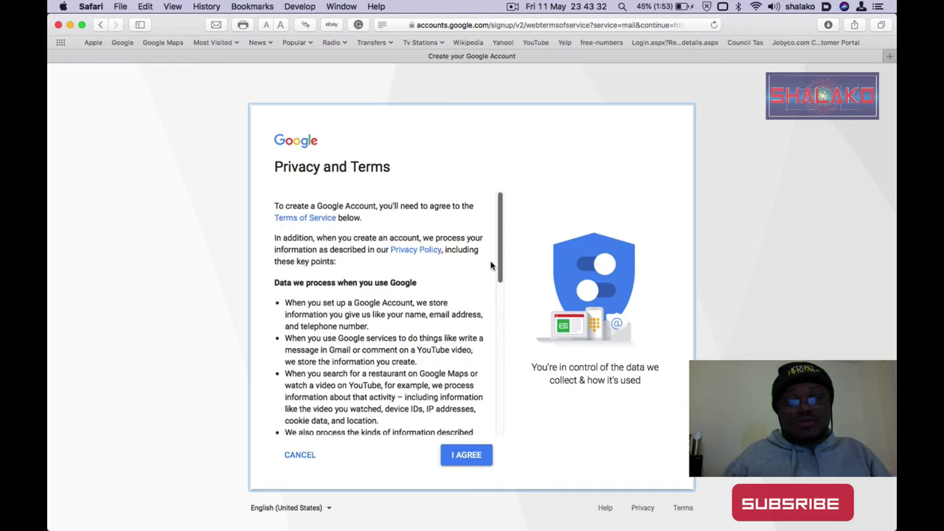
scroll(491, 265, "down", 15)
scroll(489, 281, "up", 3)
scroll(487, 297, "up", 12)
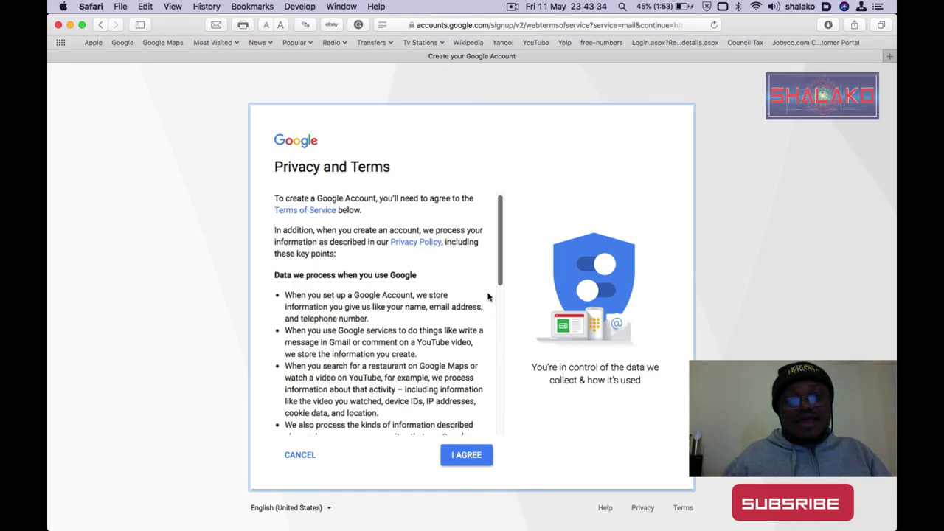
- Scroll through the rest of the Privacy and Terms text to the bottom
mouse_move(498, 280)
left_mouse_down()
mouse_move(501, 527)
mouse_move(473, 254)
left_mouse_up()
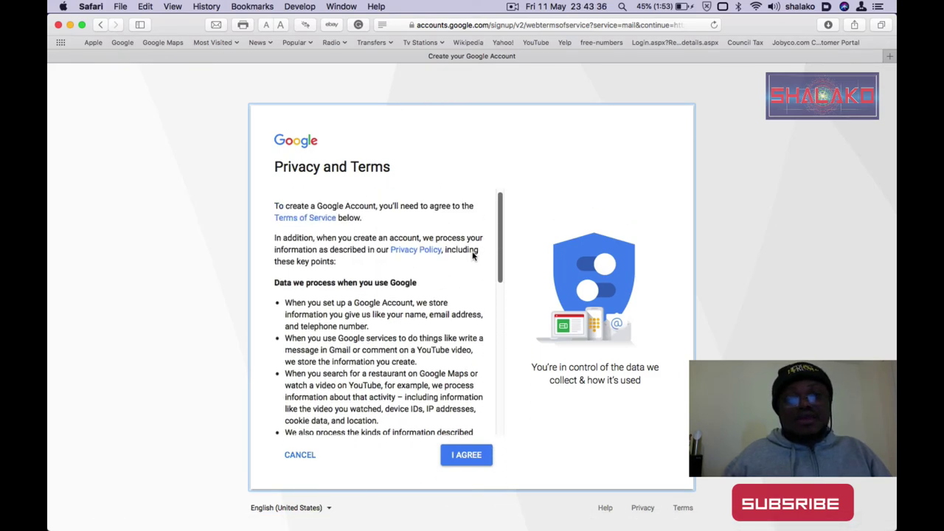
scroll(487, 307, "down", 1)
scroll(483, 318, "down", 2)
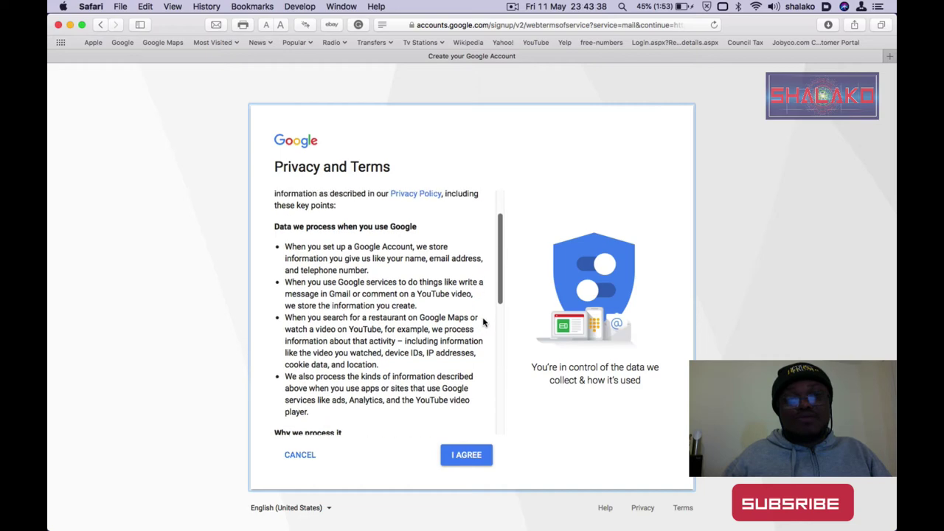
scroll(483, 321, "up", 2)
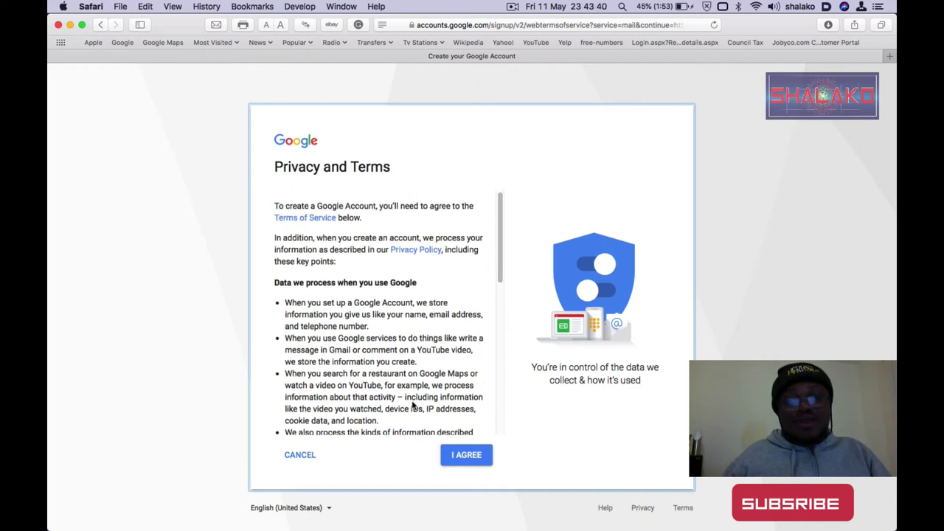
left_click_drag(502, 270, 502, 448)
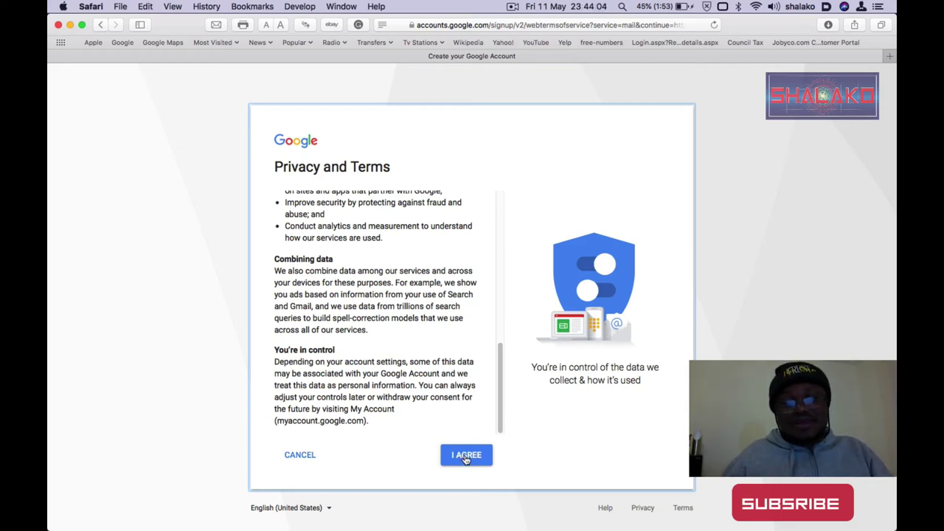
left_click(467, 457)
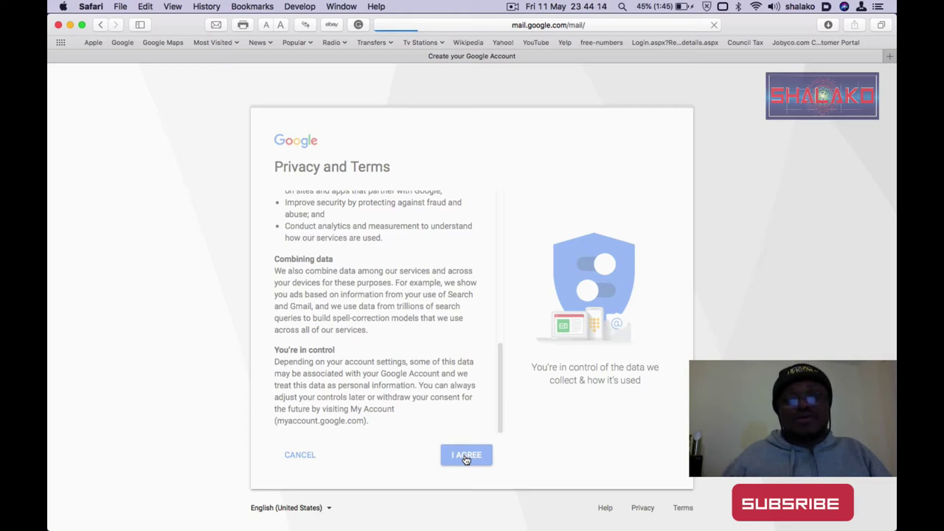
left_click(466, 457)
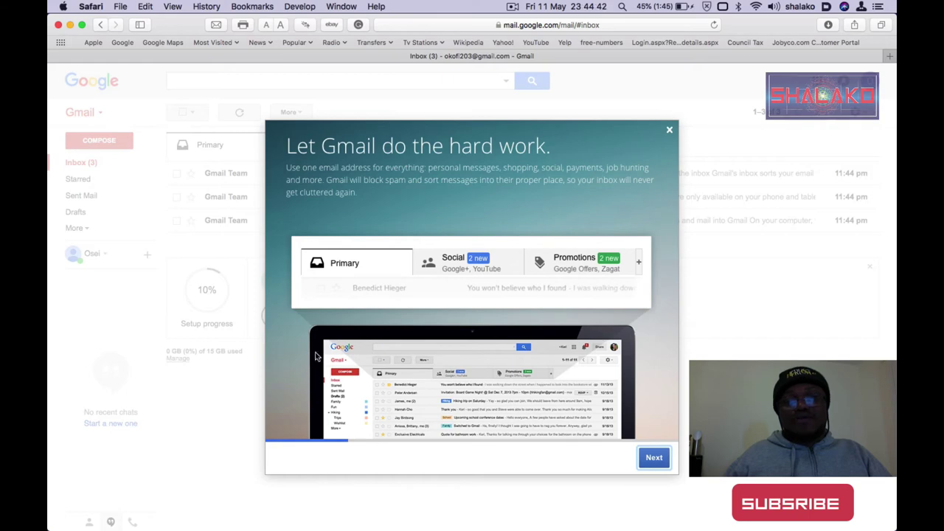
- Step through the Gmail welcome tour slides to the final card
left_click(655, 459)
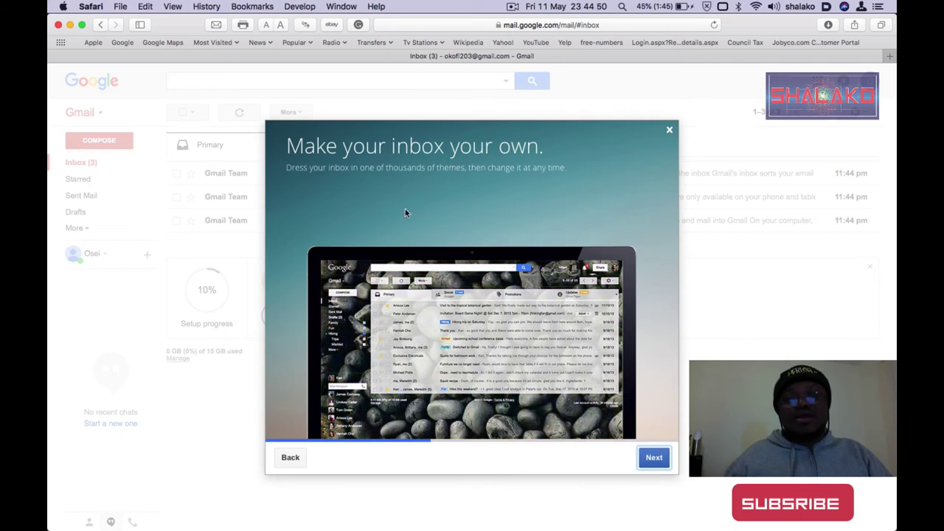
left_click(656, 460)
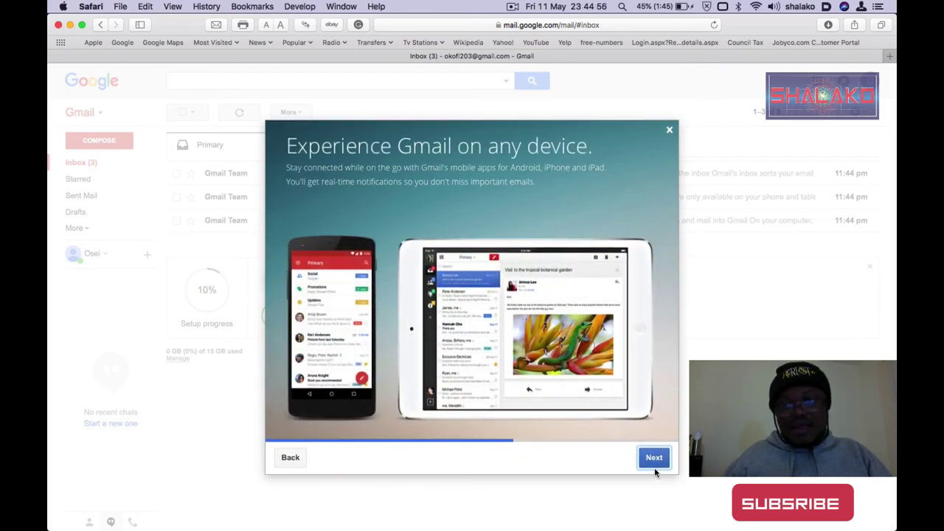
left_click(656, 459)
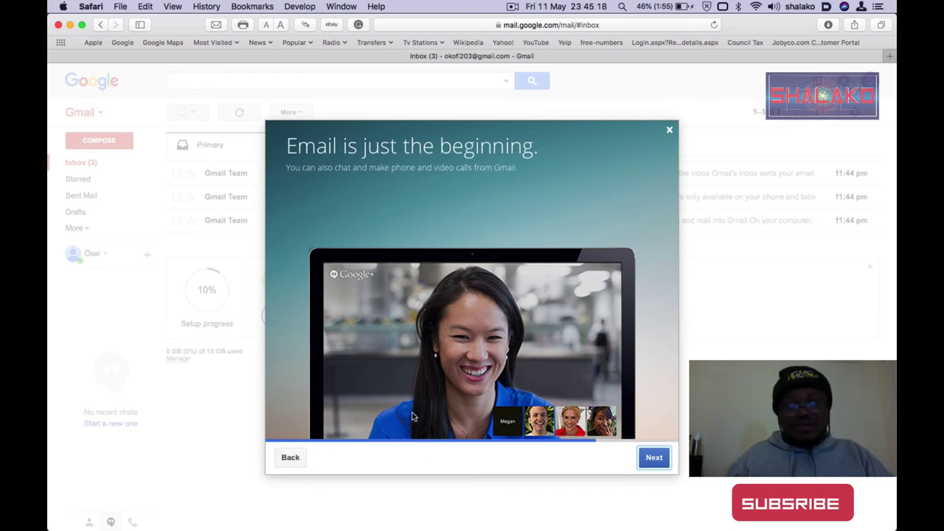
left_click(290, 458)
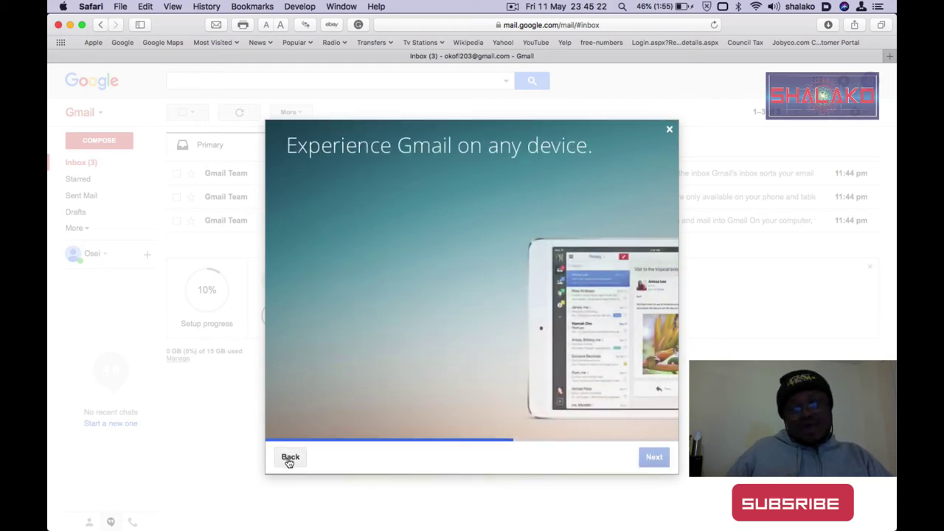
left_click(661, 458)
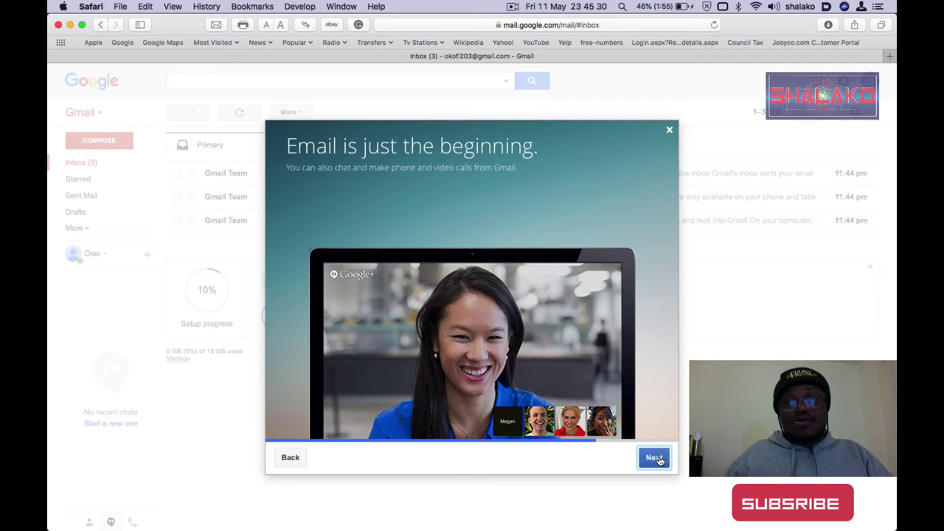
left_click(657, 458)
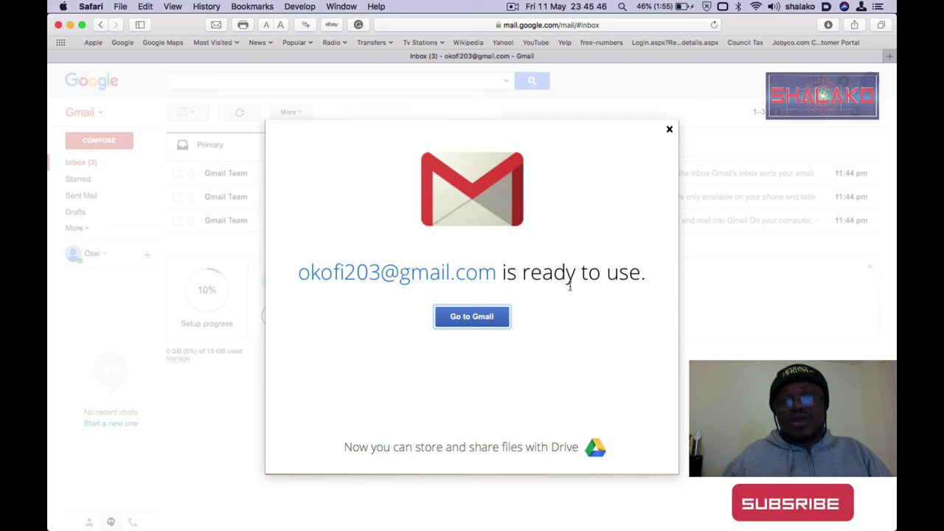
left_click(478, 320)
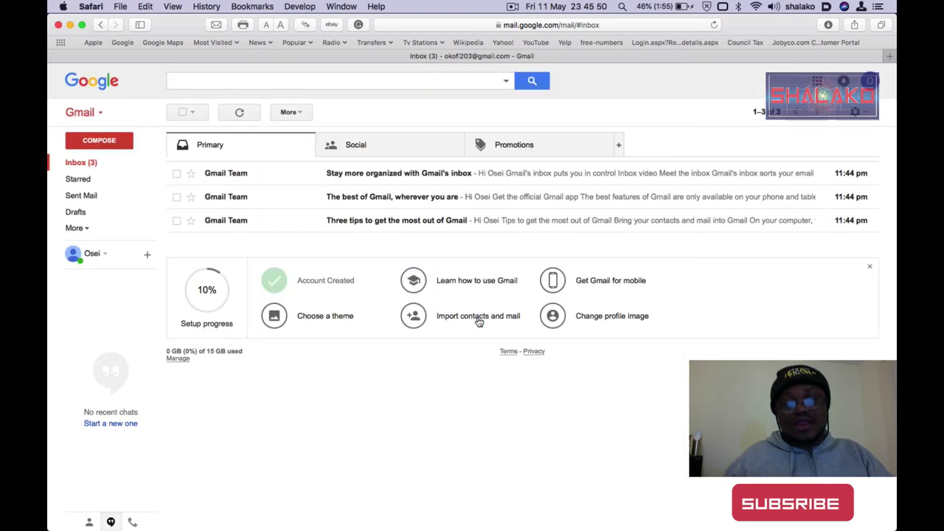